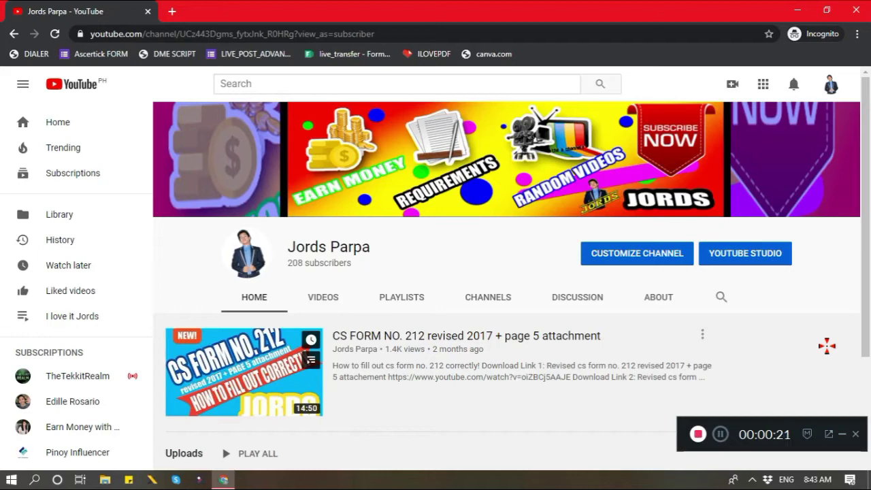
- Look at the DME PDF on the desktop, then return to the YouTube channel window
drag(865, 279, 866, 312)
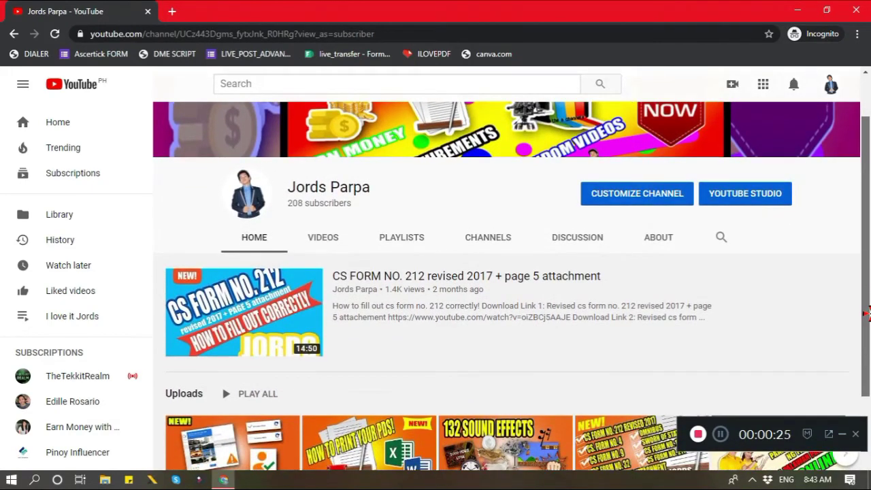
drag(867, 313, 867, 386)
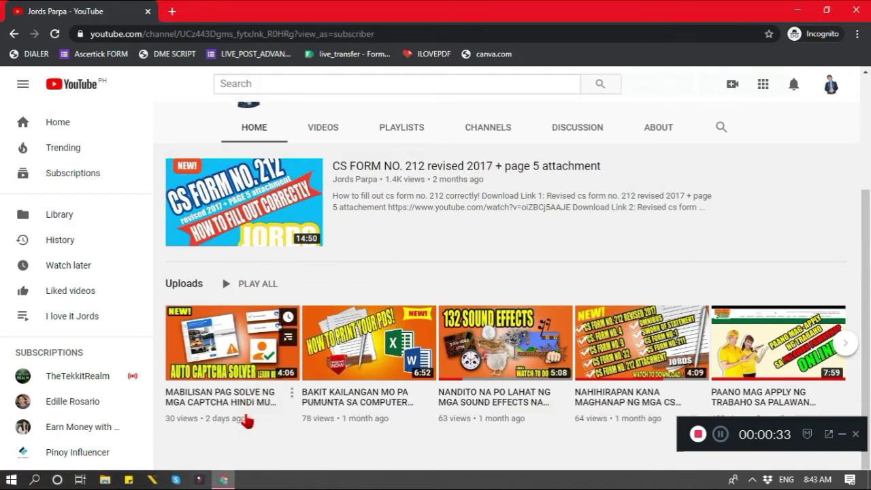
mouse_move(368, 342)
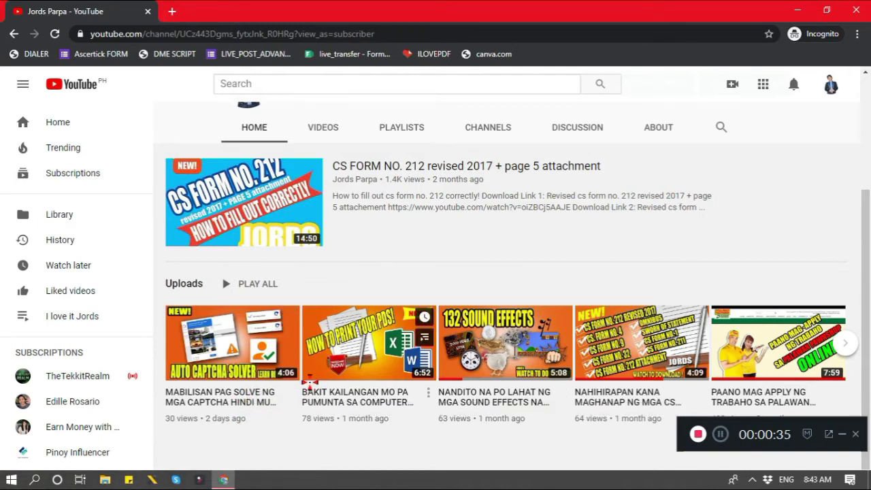
scroll(354, 340, up, 3)
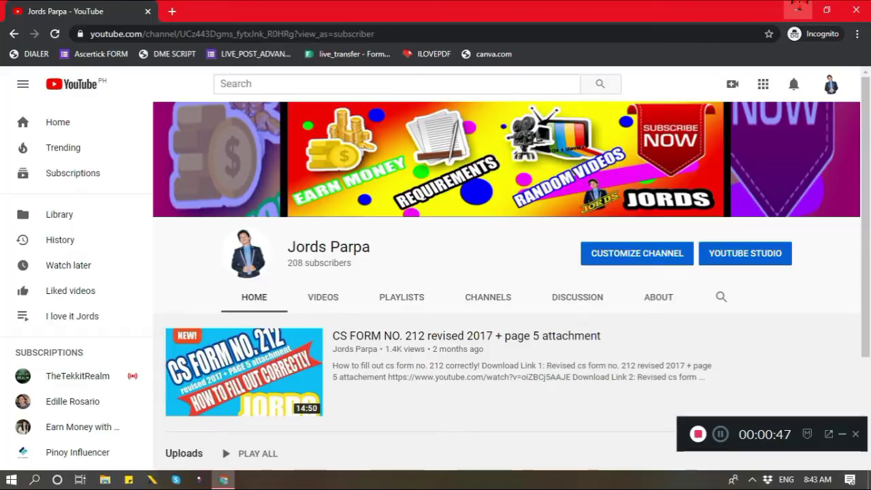
click(797, 11)
drag(419, 66, 565, 249)
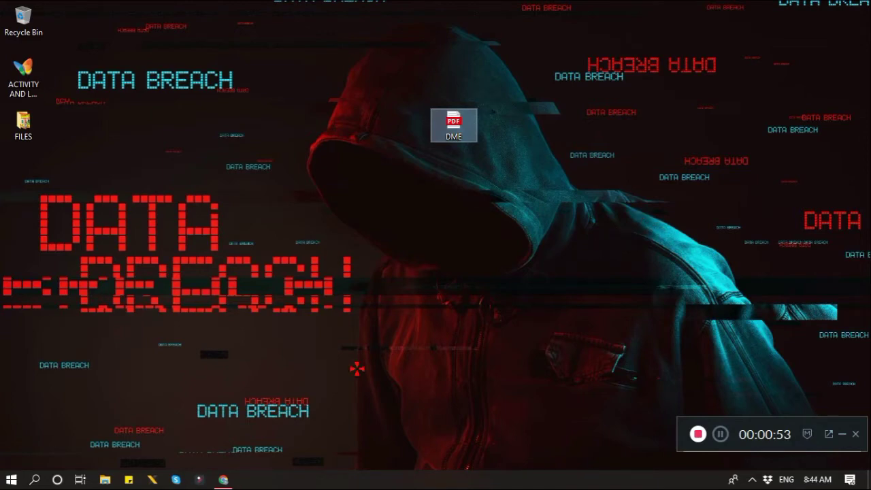
click(223, 480)
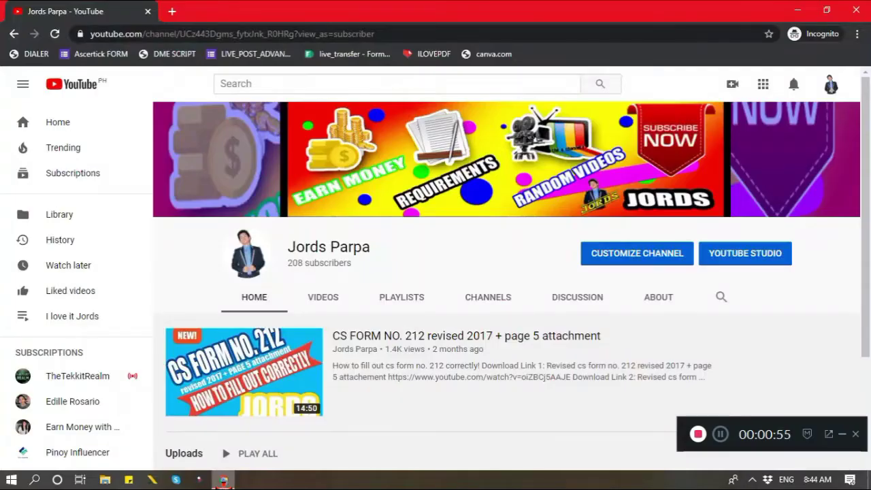
click(844, 432)
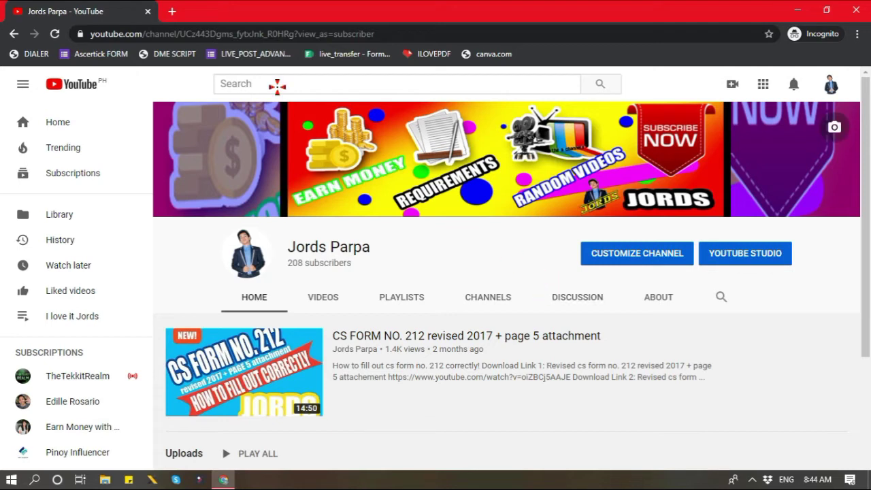
- In a new tab, go to iLovePDF and open the PDF to WORD converter
click(171, 12)
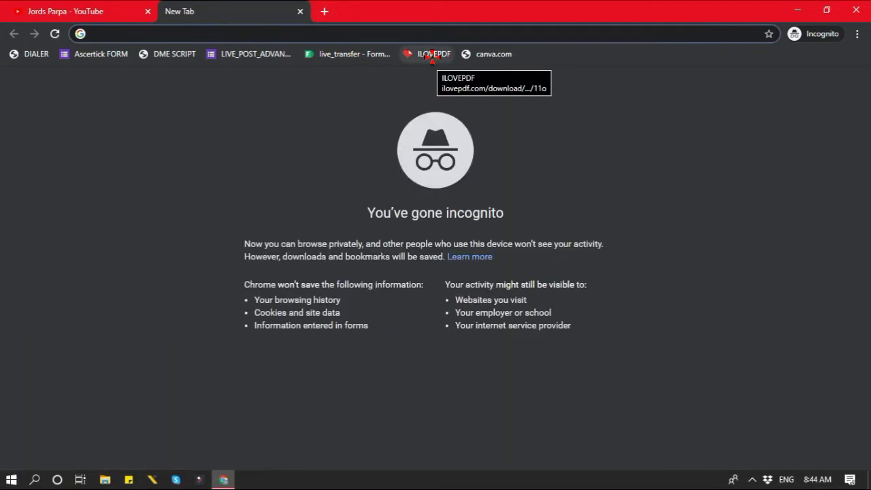
click(434, 56)
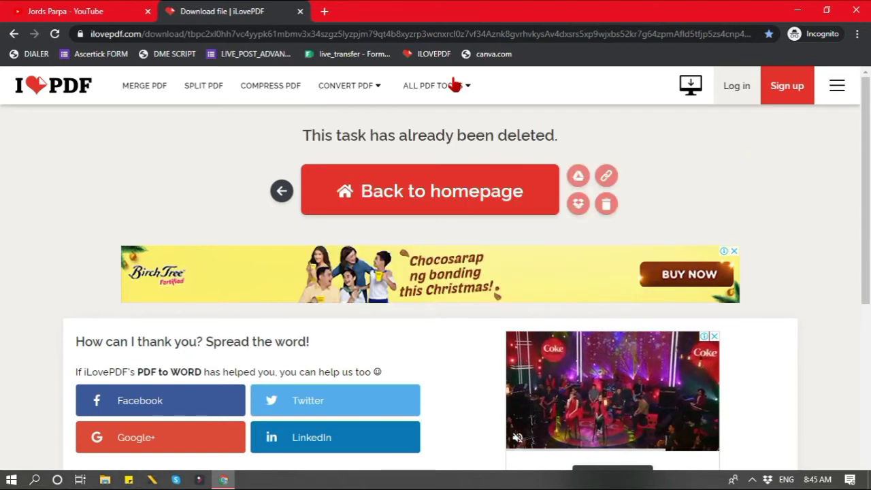
mouse_move(349, 86)
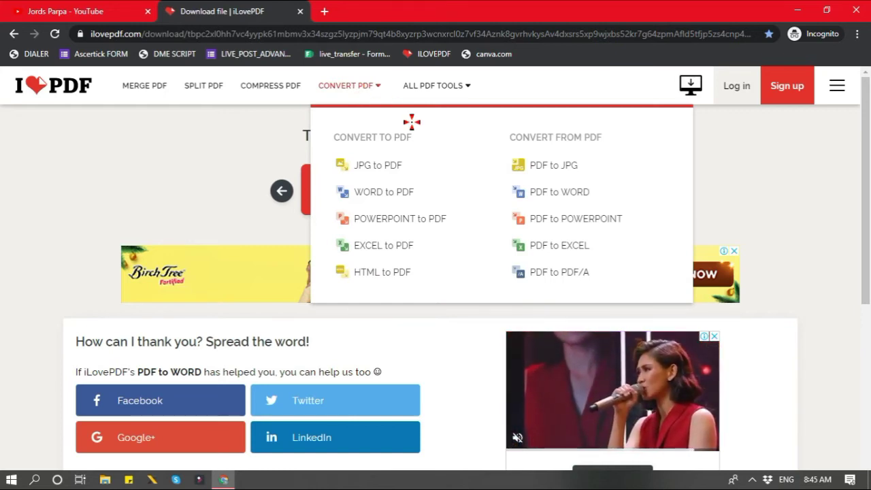
click(534, 198)
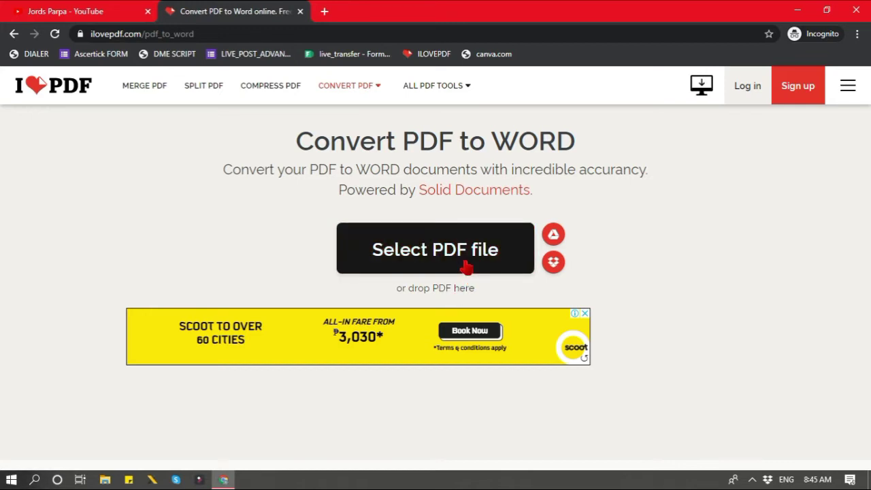
- Upload DME.pdf to iLovePDF and run Convert to WORD
click(467, 267)
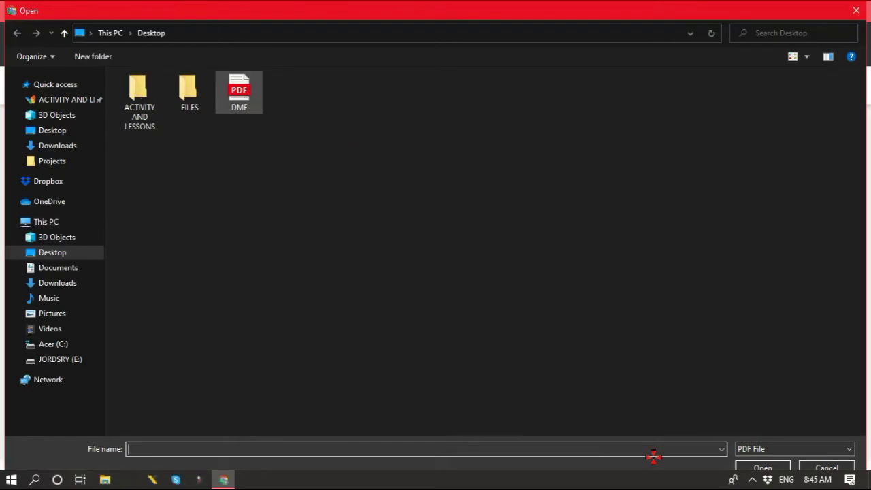
text(DME)
click(762, 466)
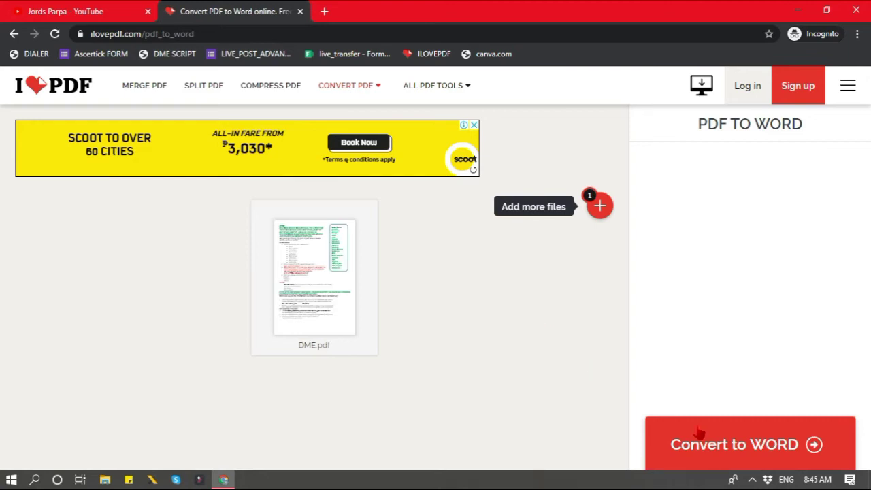
click(716, 445)
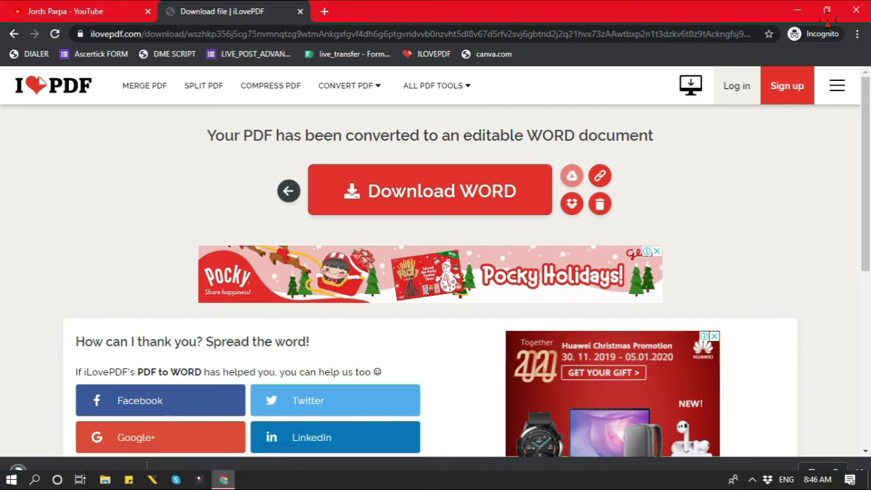
- Open the downloaded DME (3) Word file from Chrome's download
double_click(723, 14)
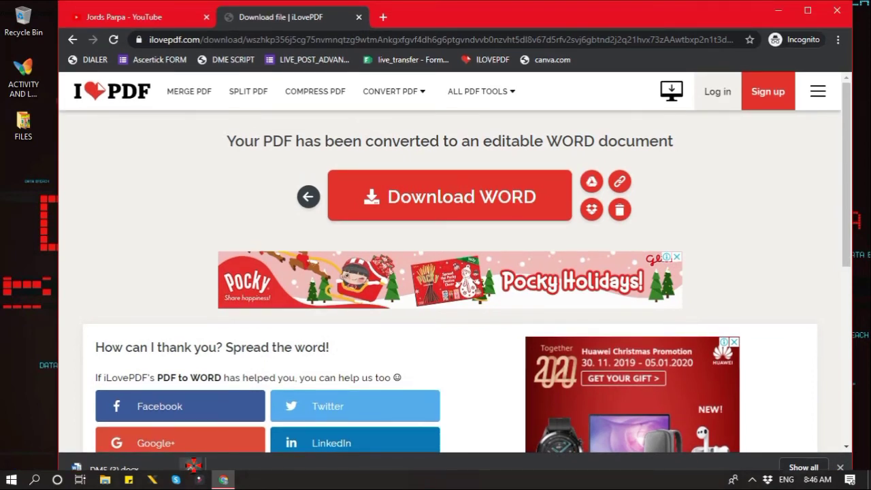
click(193, 464)
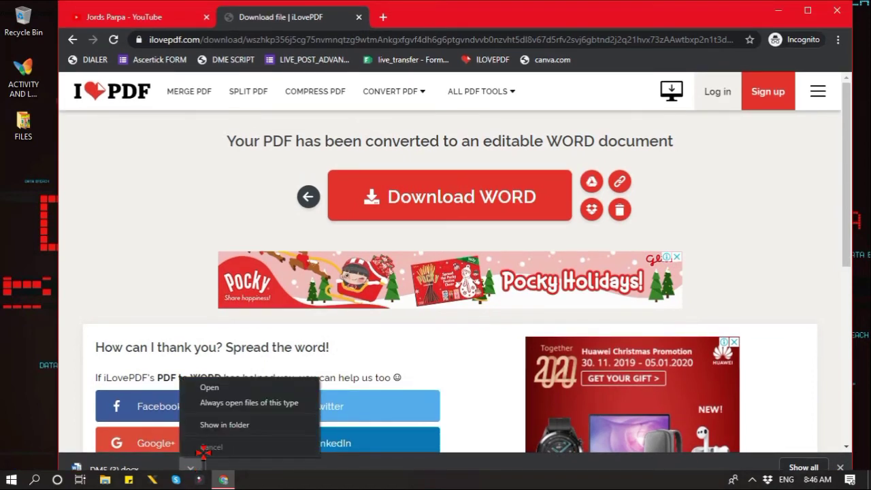
click(384, 320)
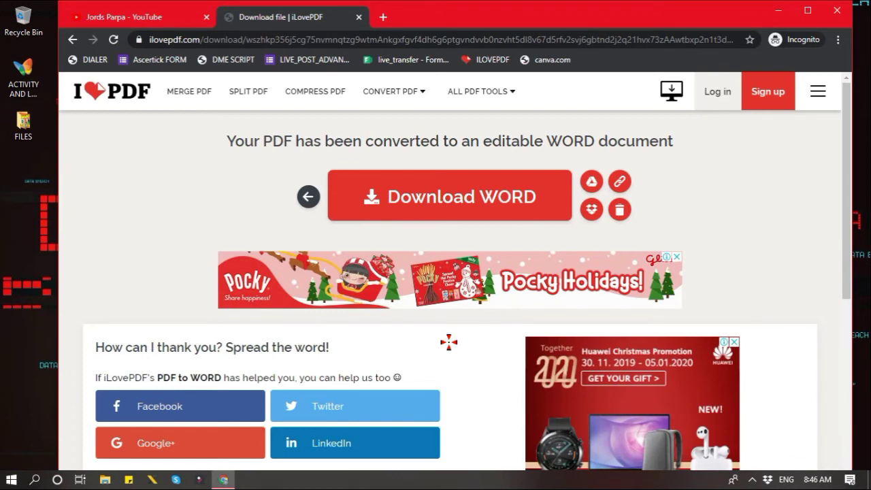
- Minimize Chrome and Word, and select the DME PDF on the desktop
click(779, 10)
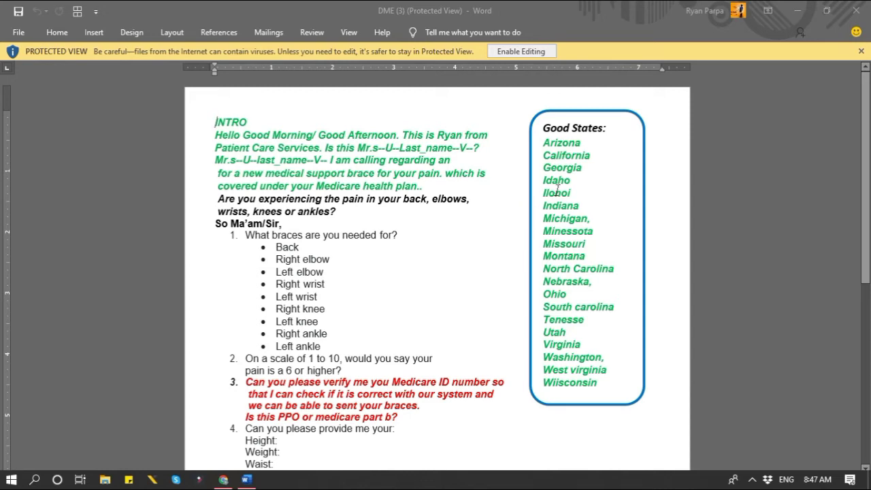
click(795, 10)
click(460, 133)
- Open the original DME.pdf in Google Chrome for comparison, then return to the Word document
right_click(460, 133)
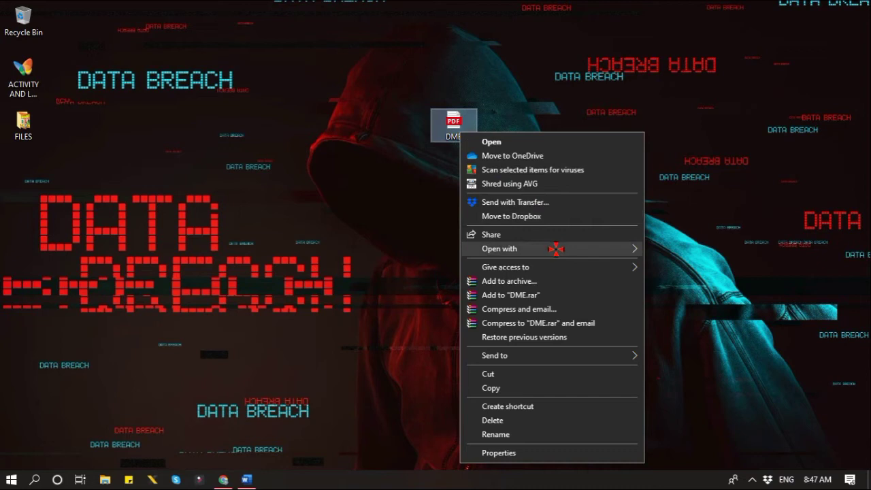
mouse_move(499, 248)
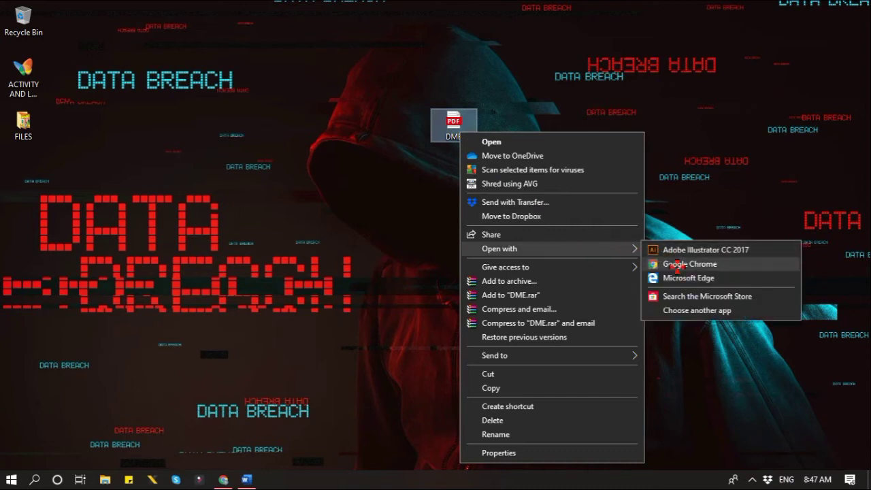
click(678, 266)
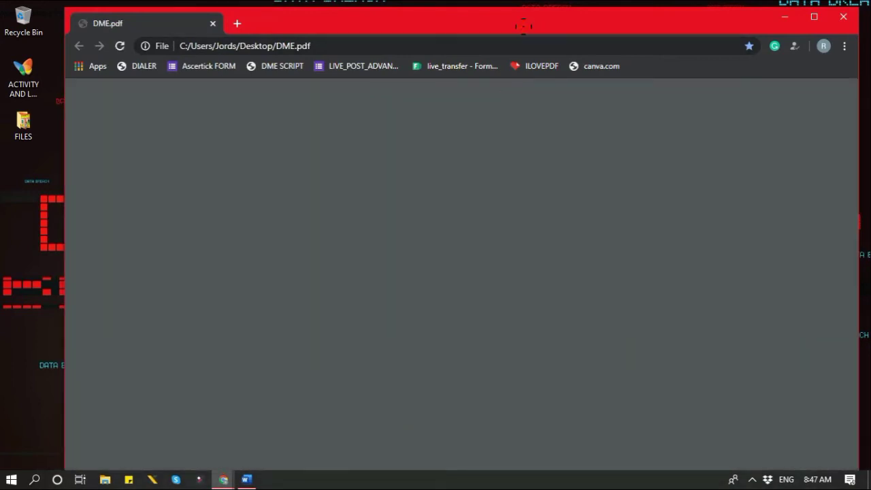
drag(523, 26, 507, 21)
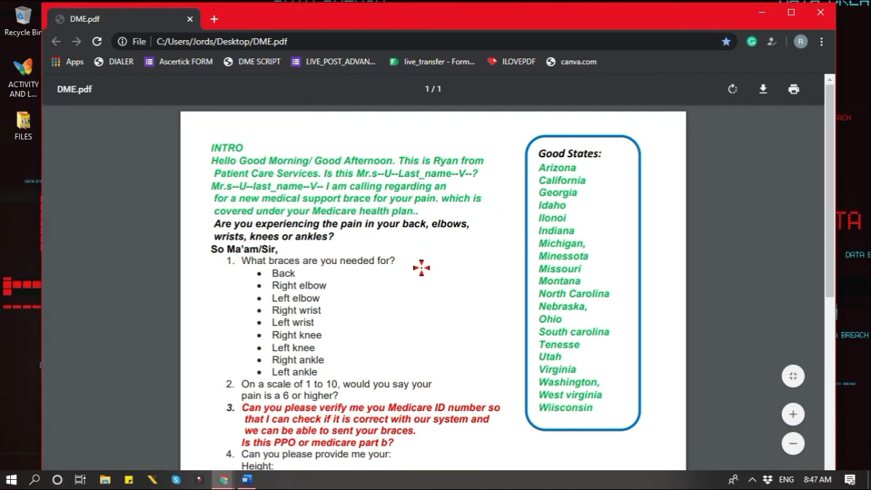
click(247, 480)
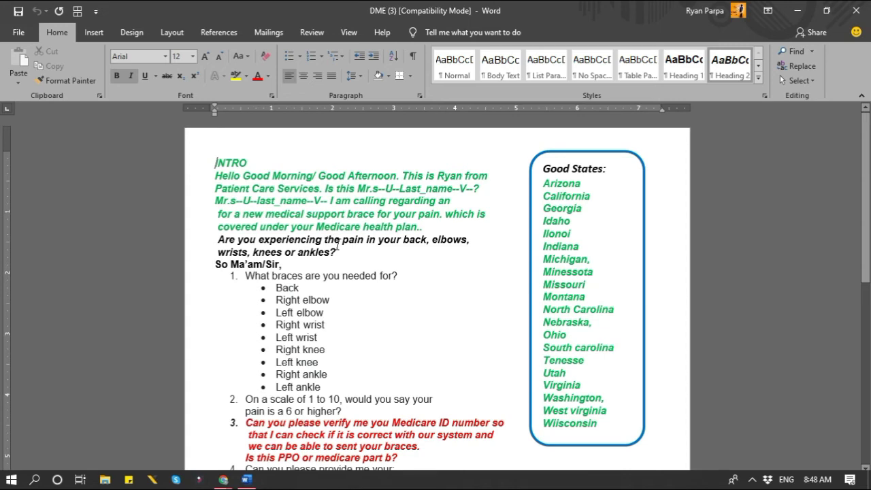
- Replace INTRO with a heading naming the YouTube channel, ending '– THANK YOU!'
click(314, 160)
key(BackSpace)
key(BackSpace)
key(BackSpace)
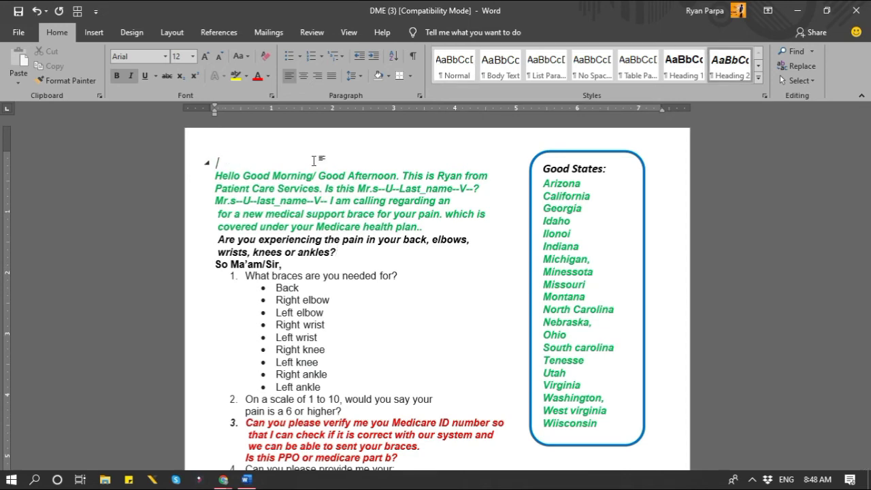
text(RYA)
key(BackSpace)
key(BackSpace)
key(BackSpace)
text(JORDS PARPA YOUTUBE CHANNEL – THANK YOU!)
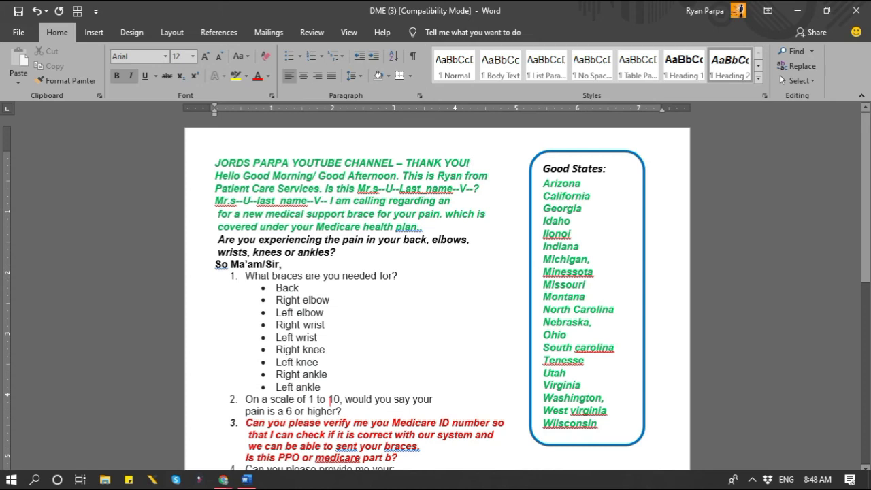
mouse_move(272, 436)
click(223, 478)
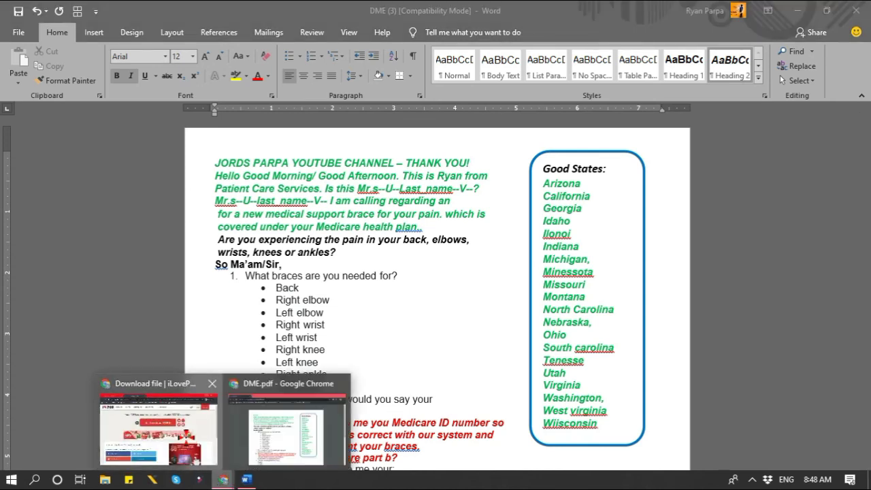
click(159, 421)
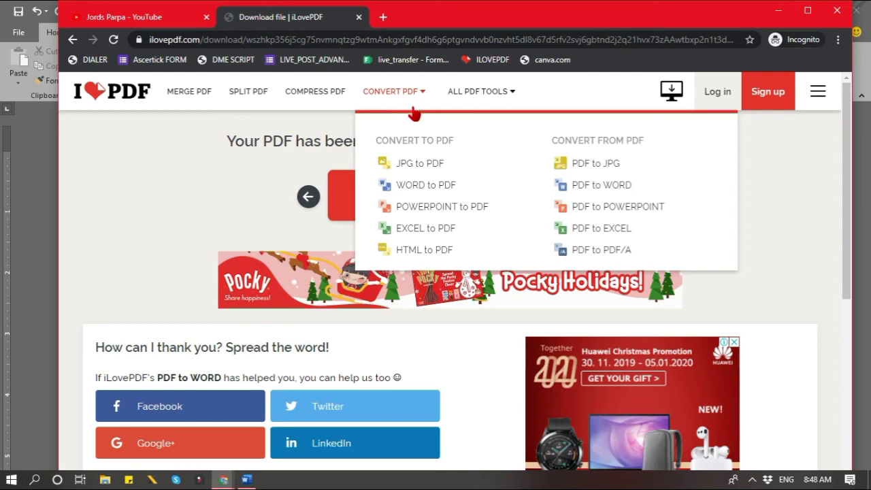
- Switch to the YouTube channel tab and scroll its home page down and back up
click(119, 17)
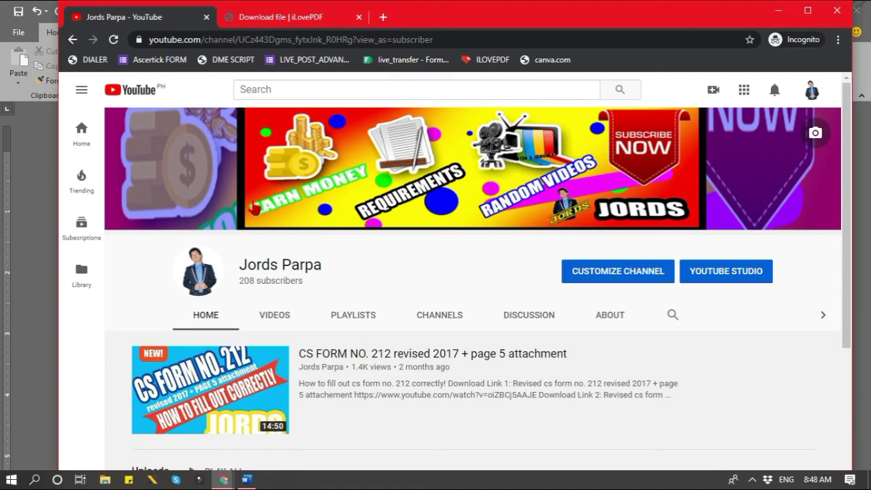
scroll(378, 292, down, 3)
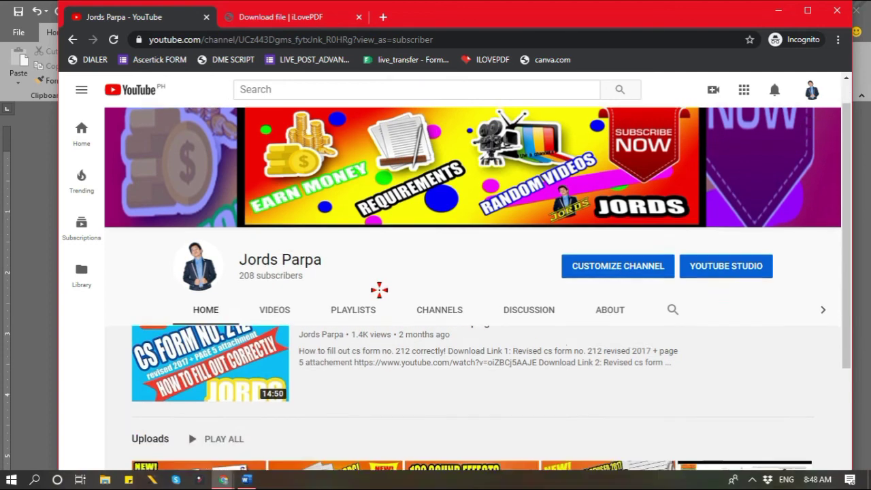
scroll(381, 298, up, 3)
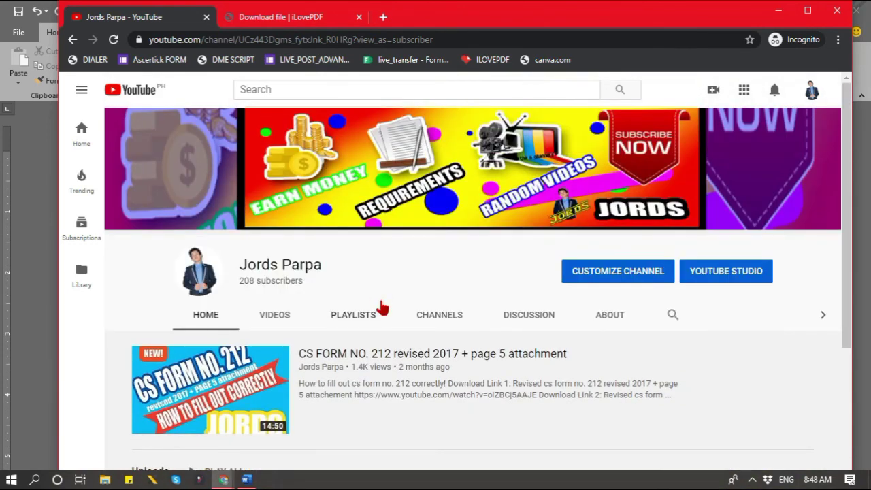